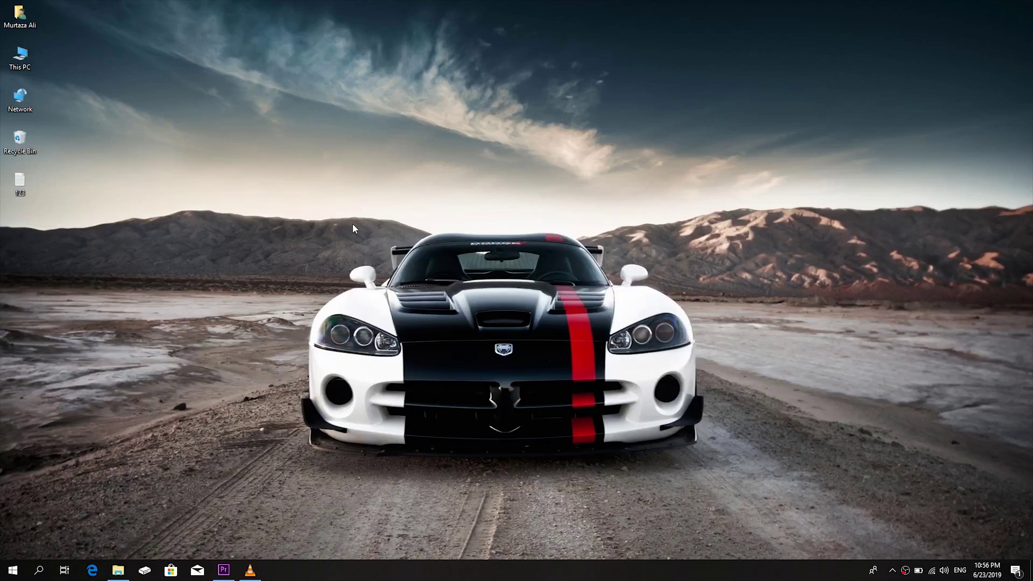
pyautogui.click(221, 569)
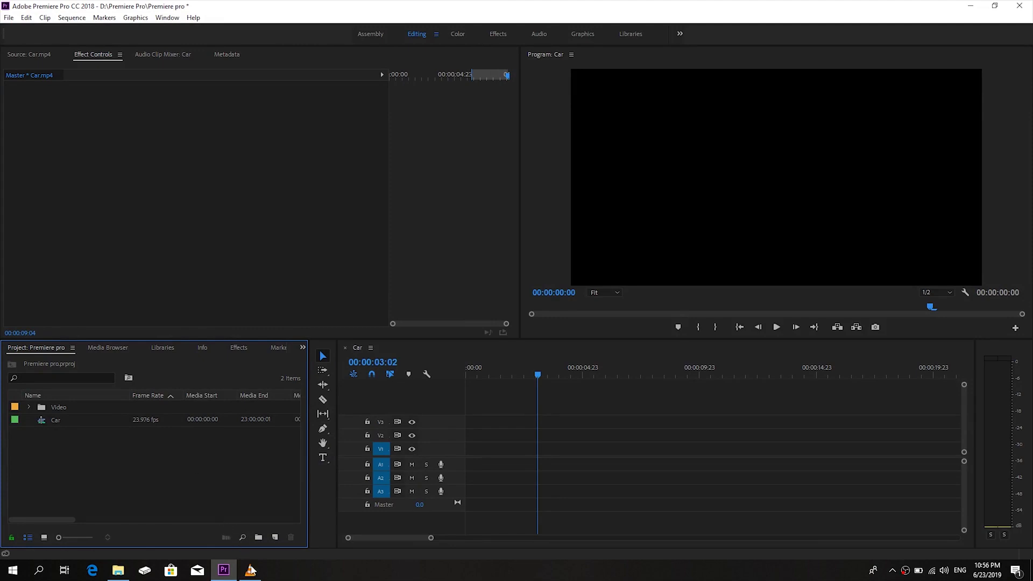
pyautogui.click(118, 572)
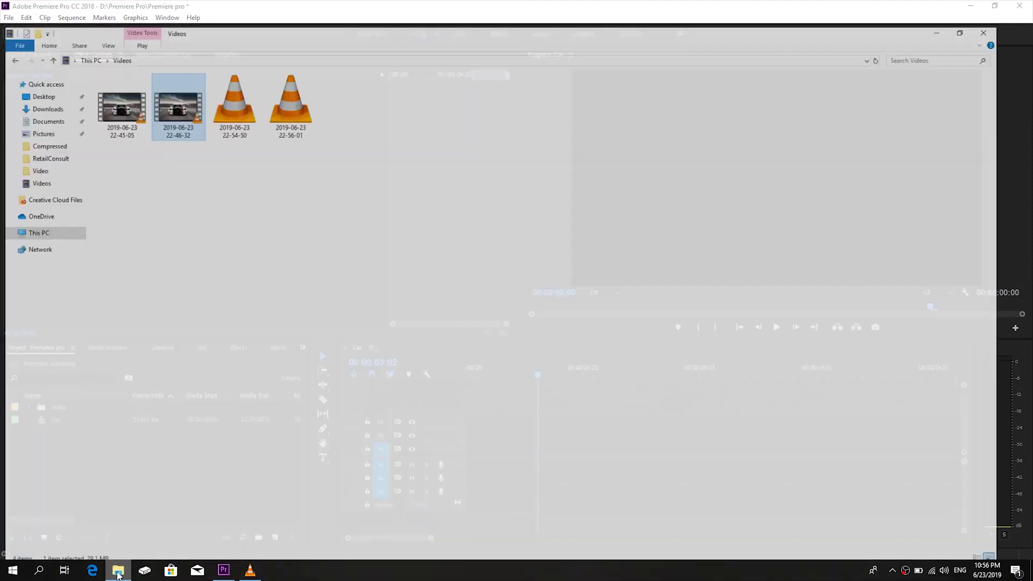
pyautogui.moveTo(191, 88); pyautogui.dragTo(225, 572)
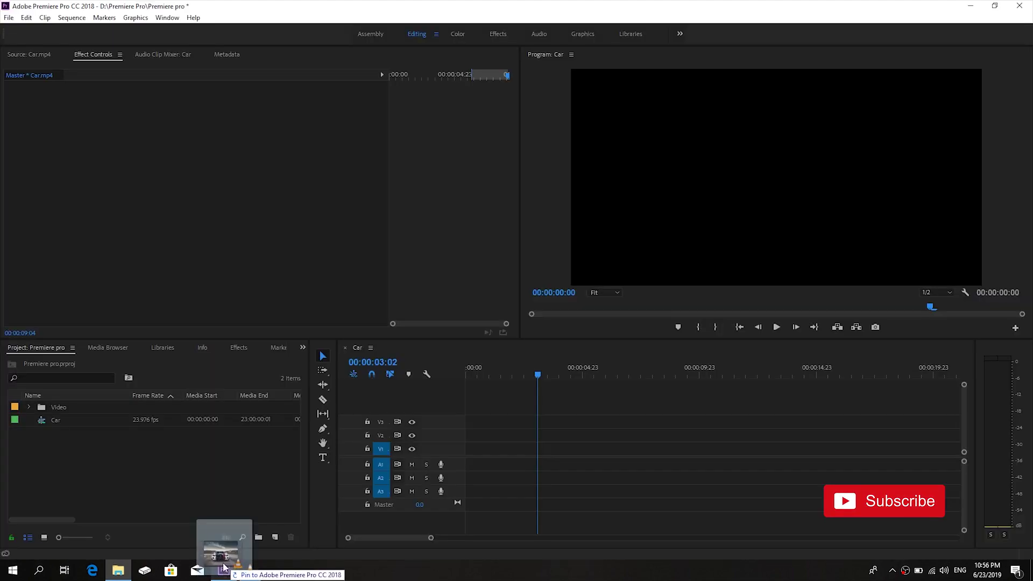
pyautogui.moveTo(225, 572); pyautogui.dragTo(190, 496)
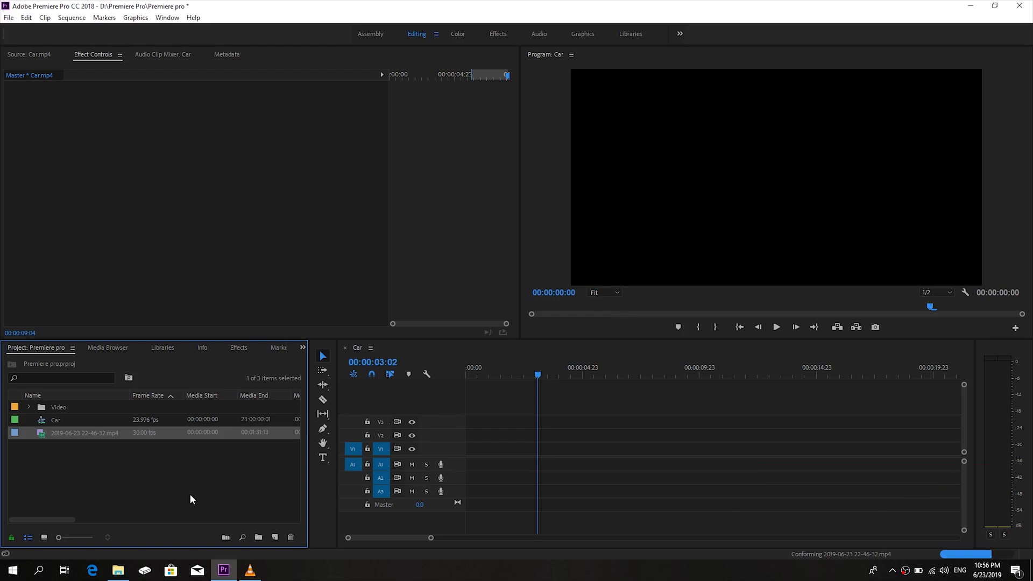
pyautogui.moveTo(46, 432)
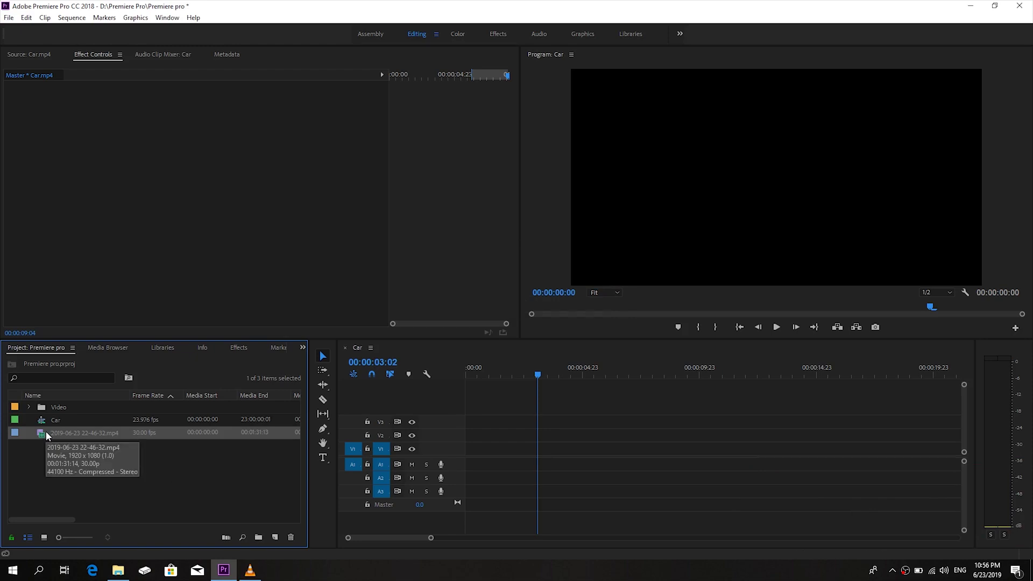
pyautogui.moveTo(47, 431); pyautogui.dragTo(521, 438)
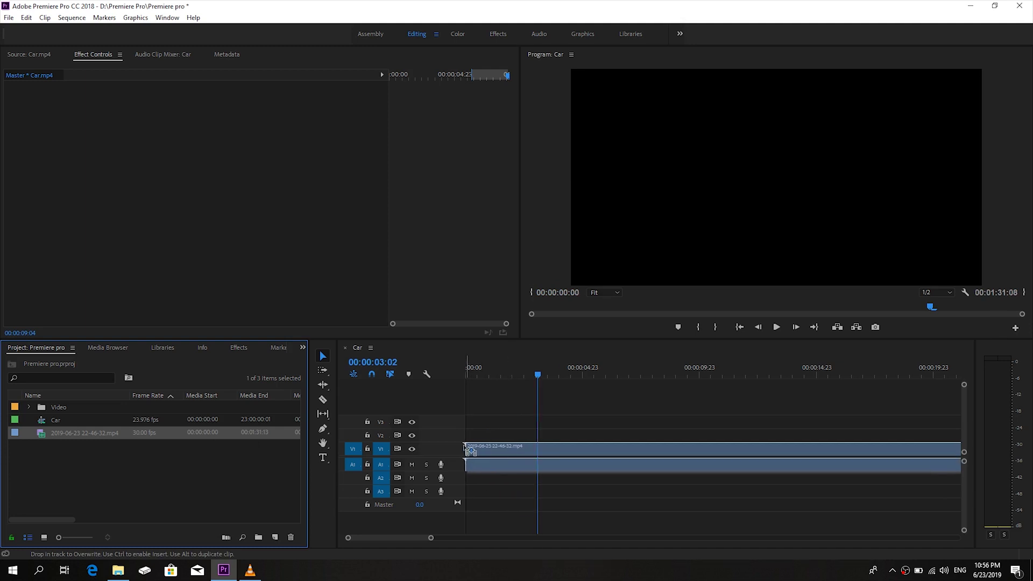
# Step: Place the recording on V1/A1 of the Car sequence, keeping the existing sequence settings
pyautogui.moveTo(521, 438); pyautogui.dragTo(465, 450)
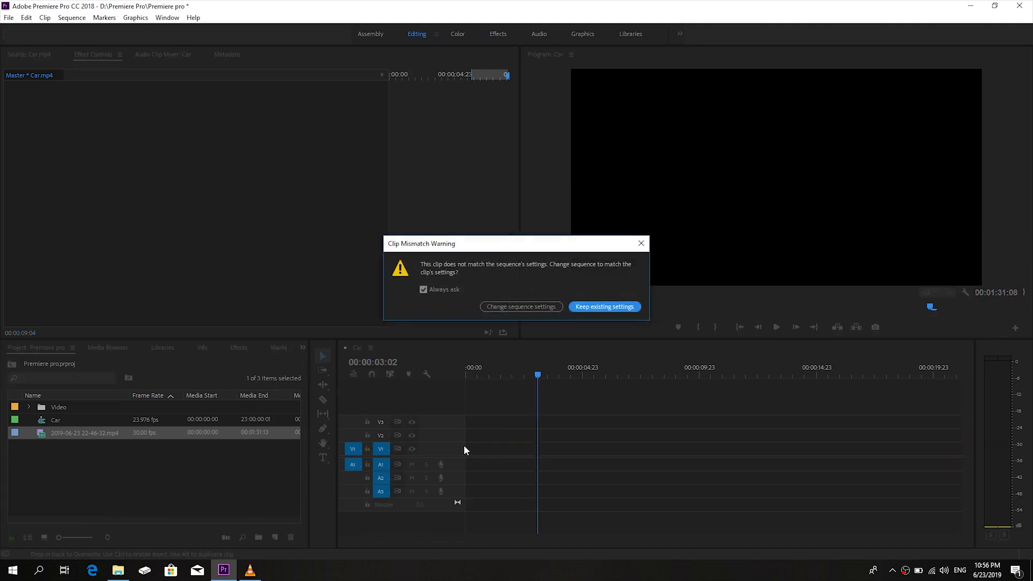
pyautogui.click(589, 307)
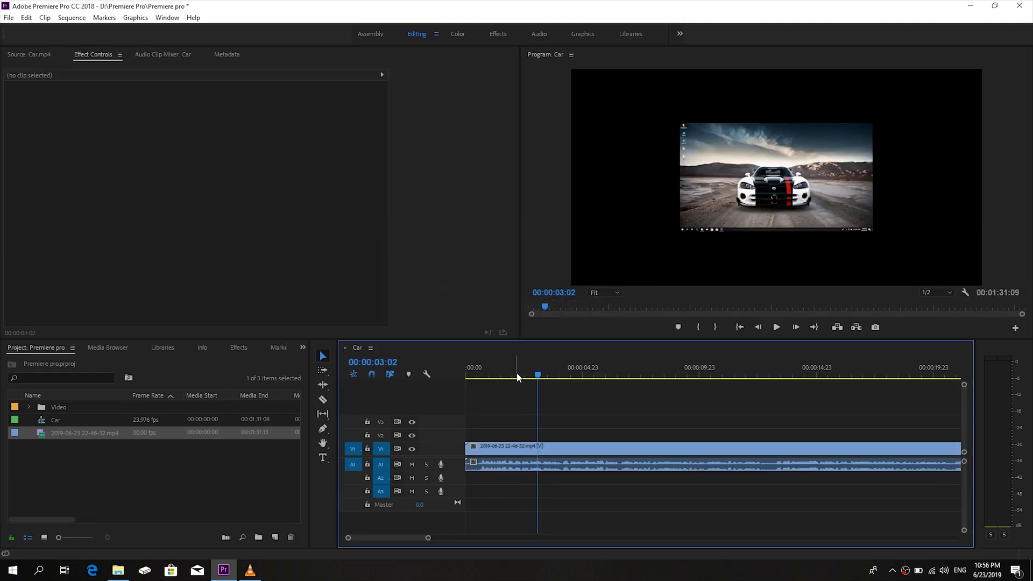
pyautogui.rightClick(600, 444)
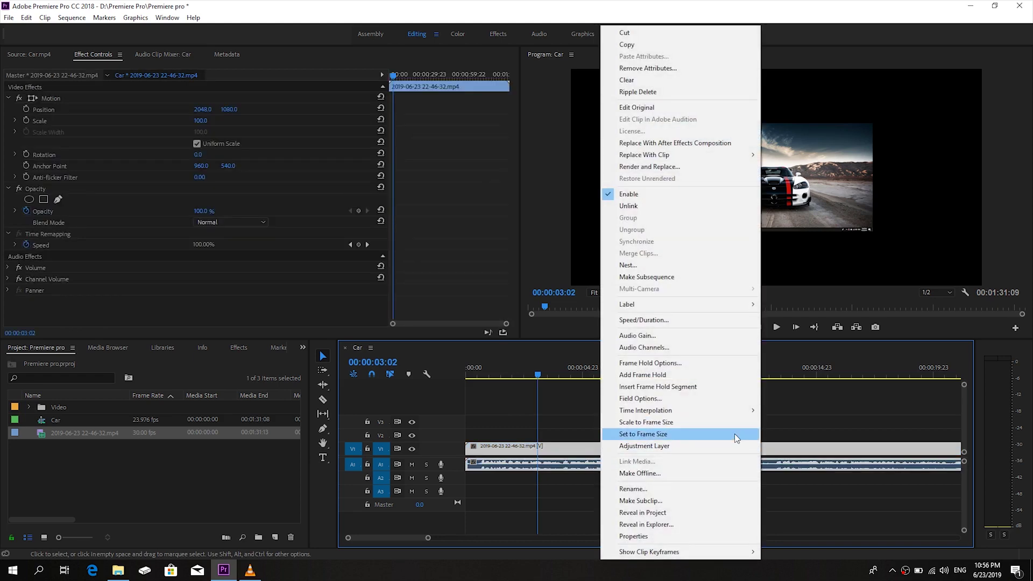
# Step: Scale the V1 clip to frame size and play the sequence to check it
pyautogui.click(647, 423)
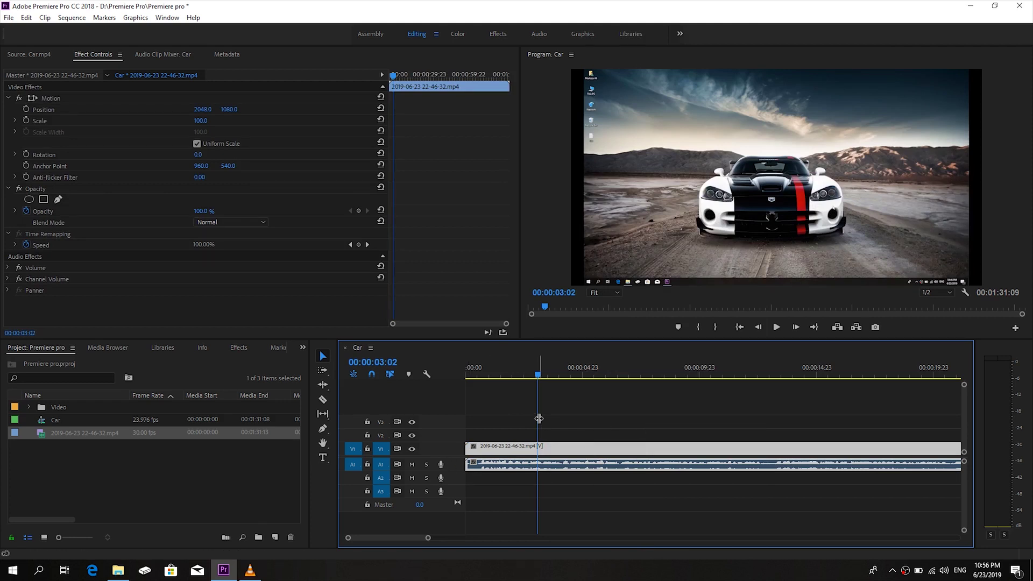
pyautogui.press('space')
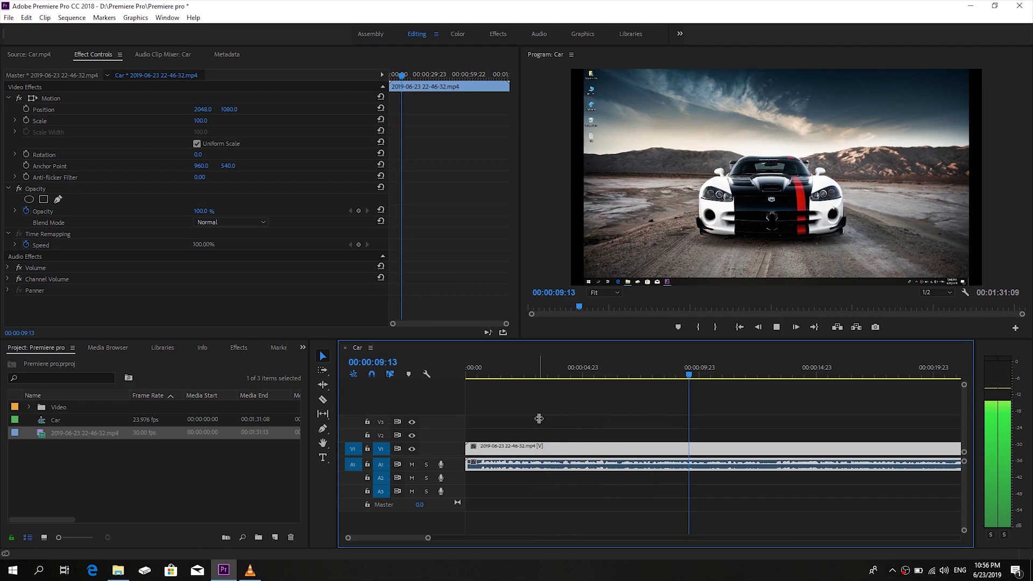
pyautogui.press('space')
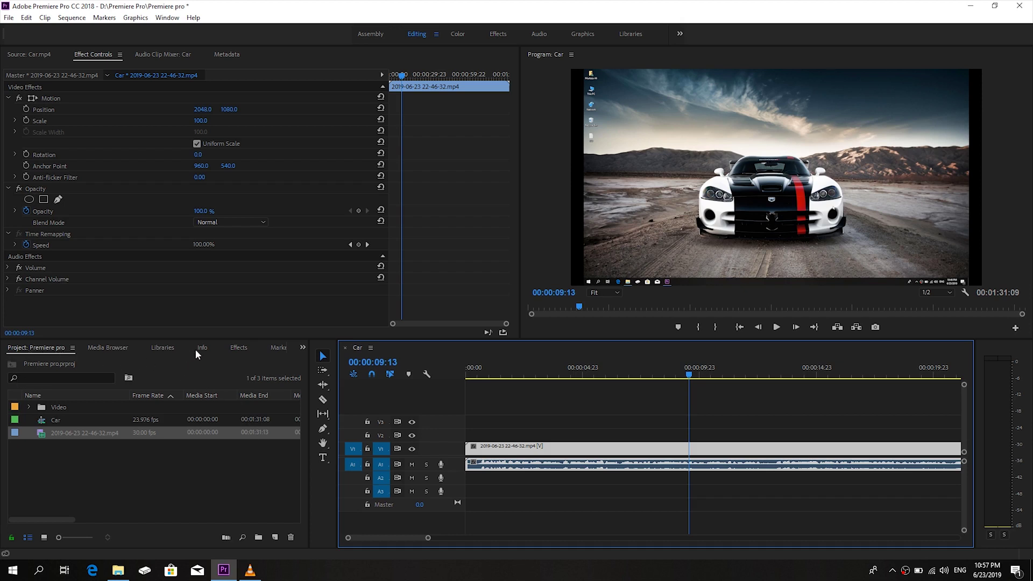
# Step: Search the Effects list for 'adaptive' to reveal Adaptive Noise Reduction
pyautogui.click(240, 347)
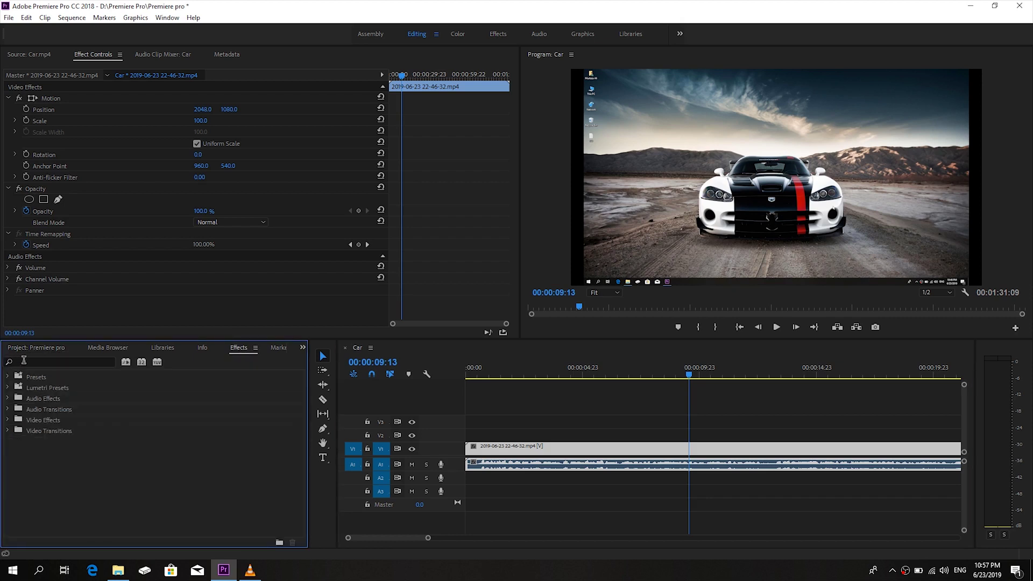
pyautogui.click(27, 363)
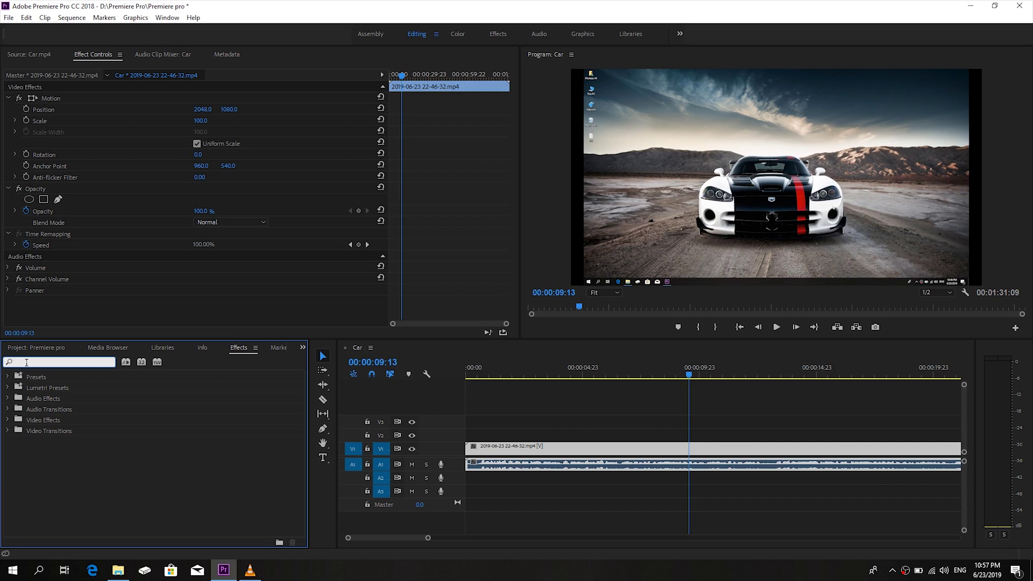
pyautogui.write('adaptive')
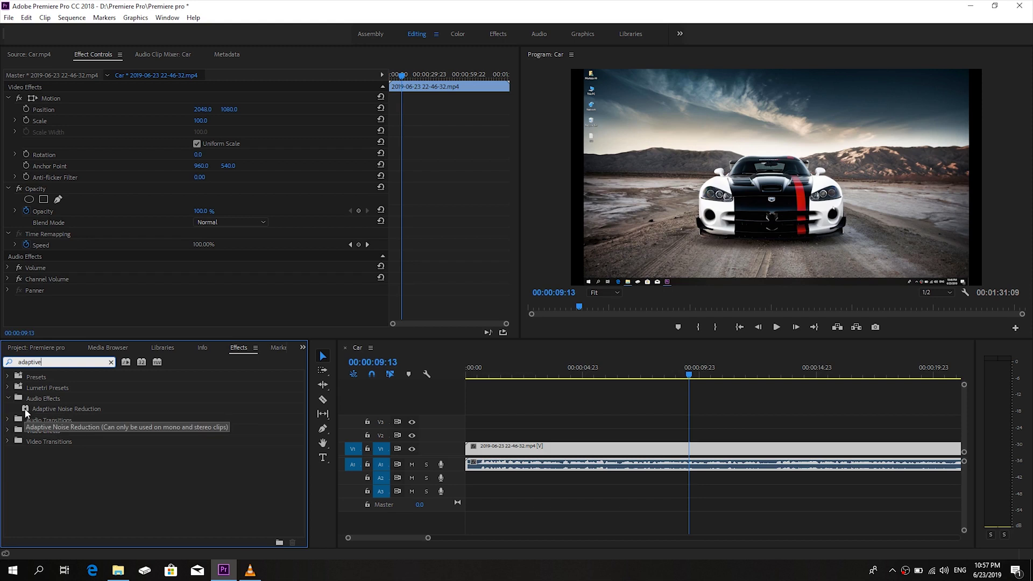
# Step: Apply Adaptive Noise Reduction to the A1 audio clip and open its settings in Effect Controls
pyautogui.moveTo(25, 412); pyautogui.dragTo(399, 448)
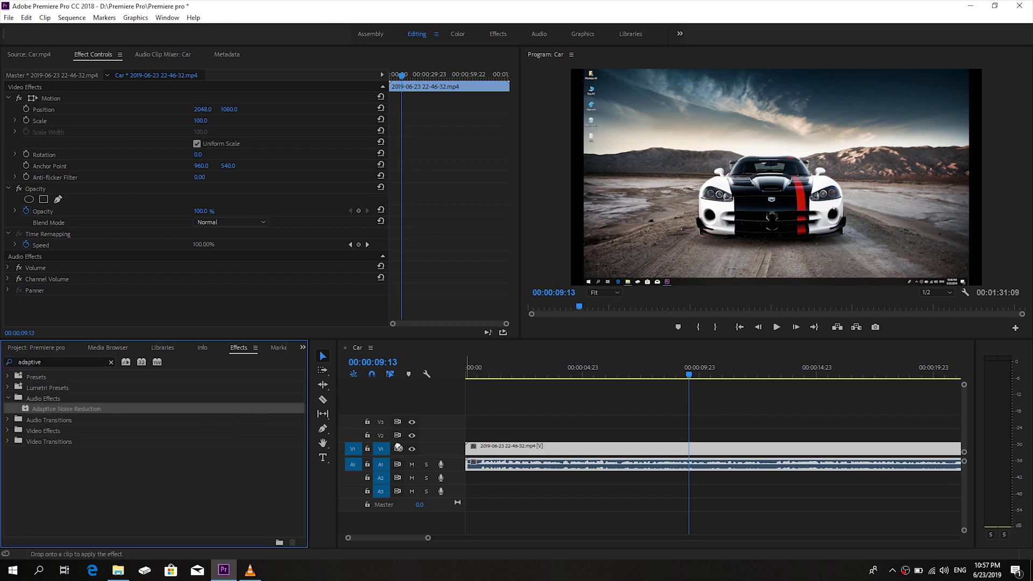
pyautogui.moveTo(398, 448)
pyautogui.mouseDown()
pyautogui.moveTo(488, 459)
pyautogui.moveTo(487, 471)
pyautogui.mouseUp()
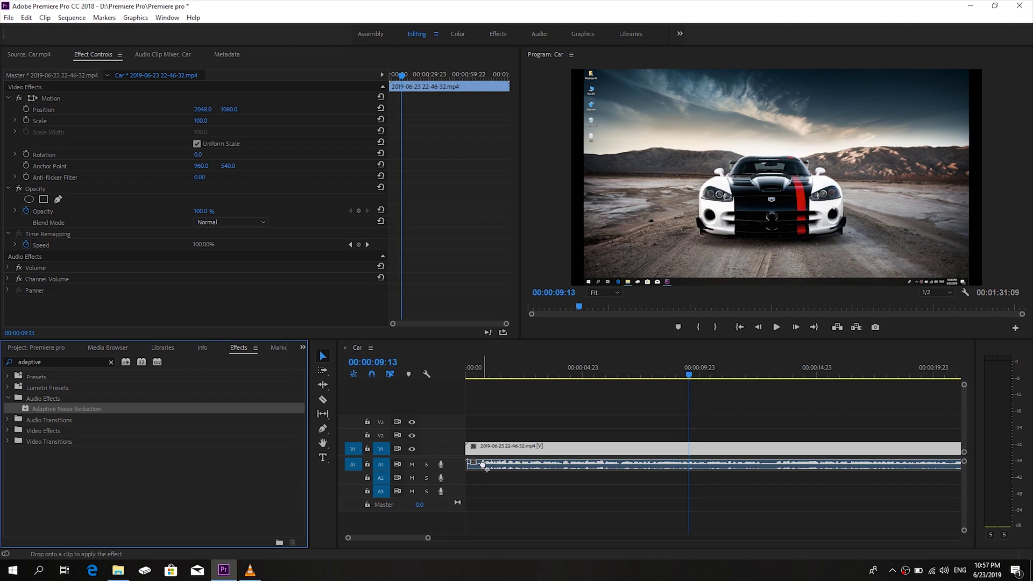
pyautogui.click(484, 467)
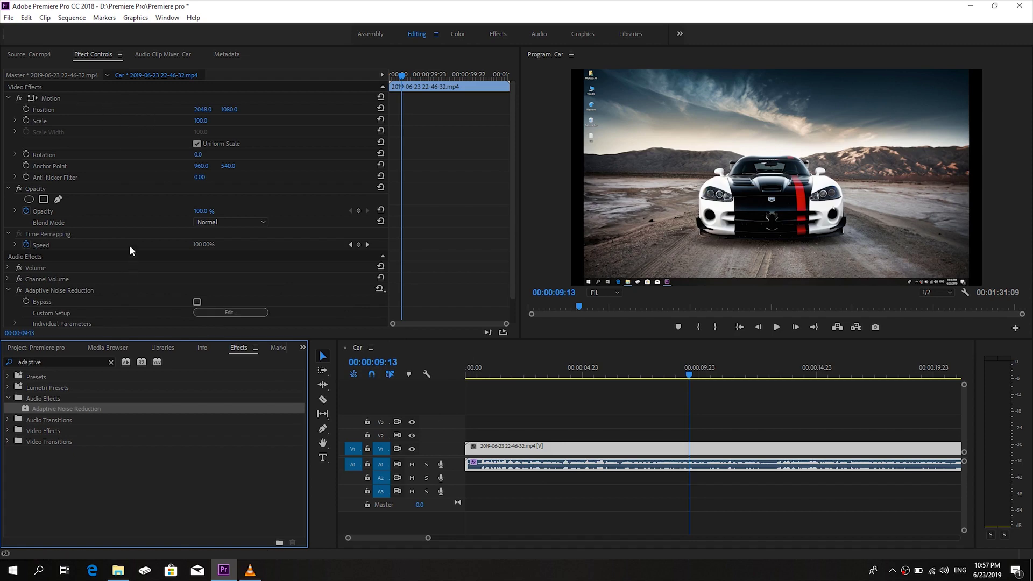
pyautogui.doubleClick(488, 466)
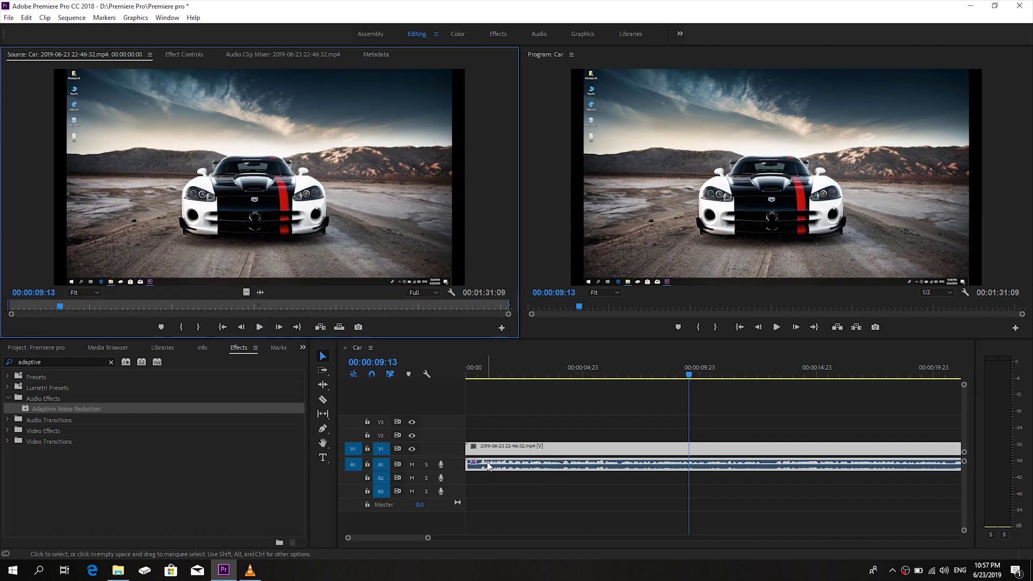
pyautogui.click(189, 56)
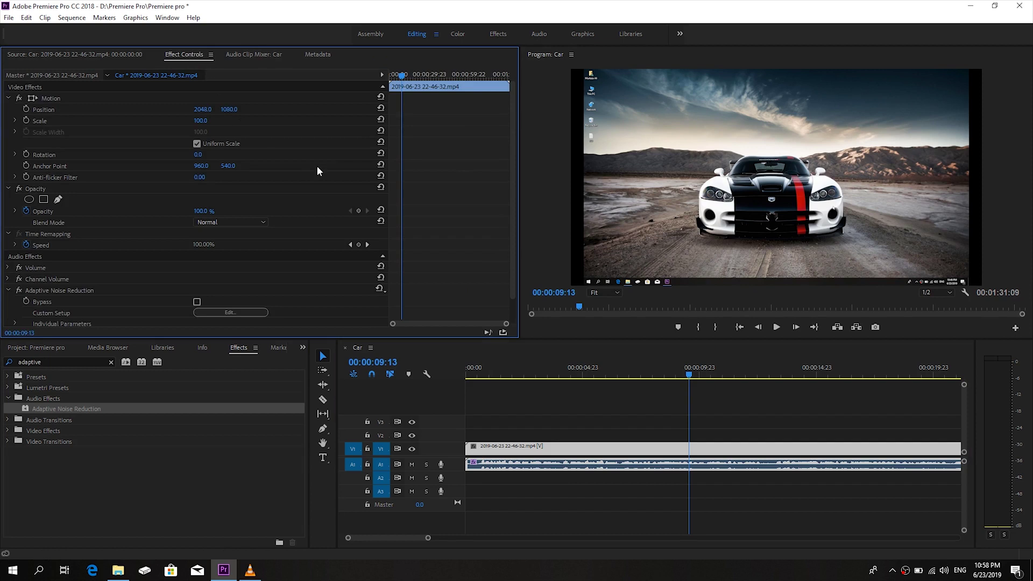
pyautogui.moveTo(514, 263); pyautogui.dragTo(511, 307)
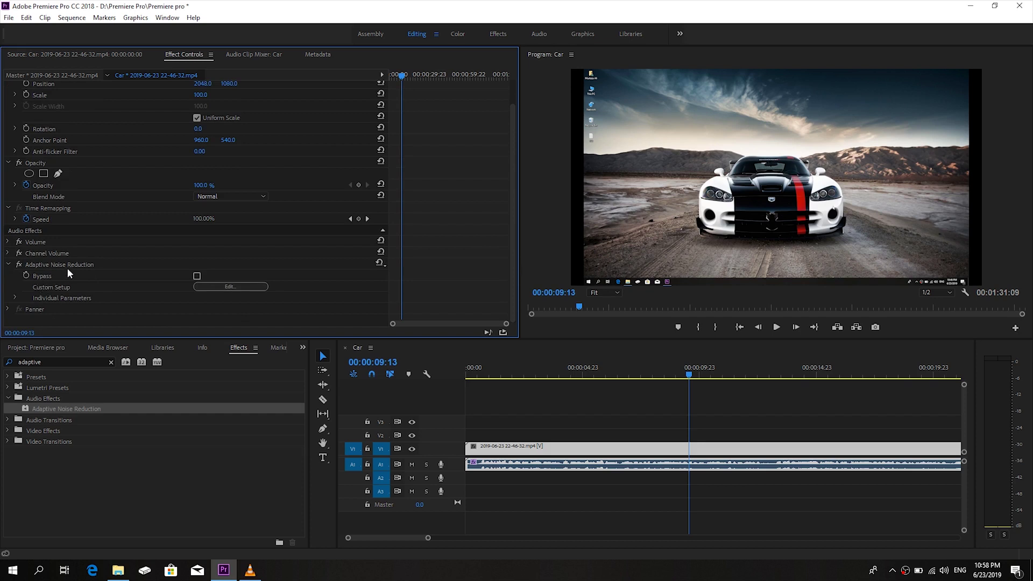
pyautogui.click(207, 287)
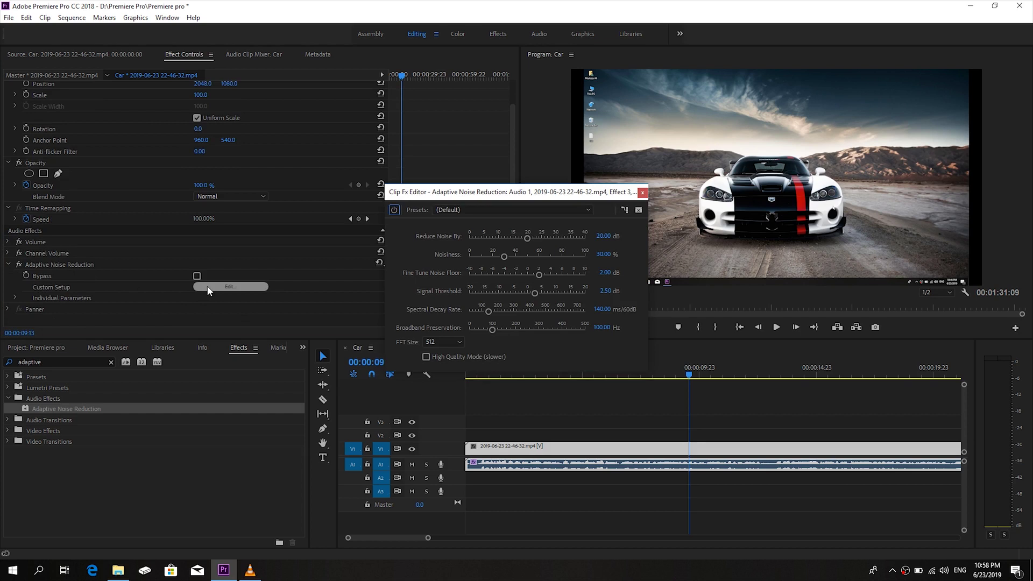
# Step: During playback, set Reduce Noise By to 40 dB and Noisiness to 100%, then close the editor
pyautogui.press('space')
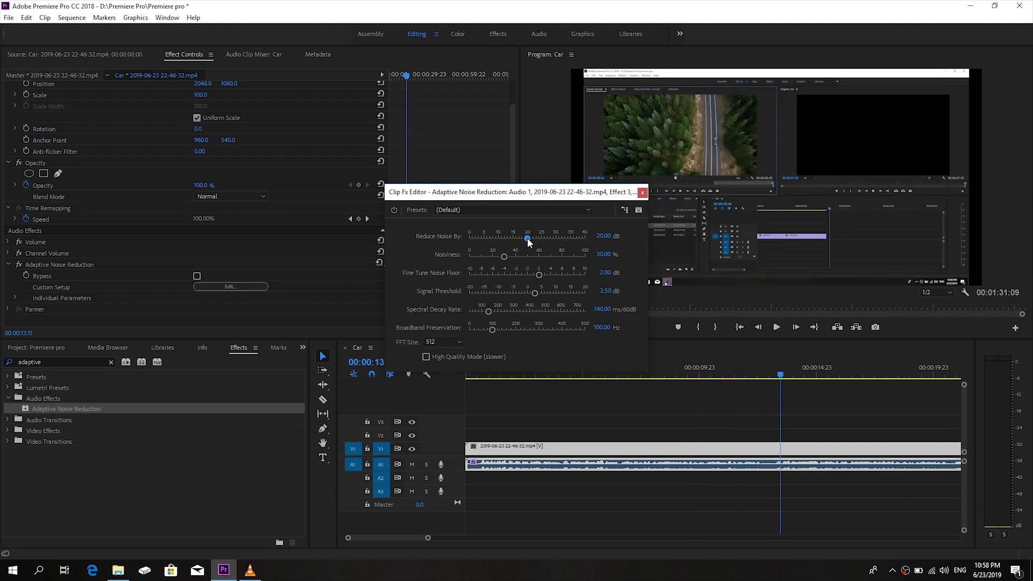
pyautogui.moveTo(556, 240); pyautogui.dragTo(597, 235)
pyautogui.click(580, 253)
pyautogui.moveTo(588, 256); pyautogui.dragTo(604, 256)
pyautogui.click(642, 192)
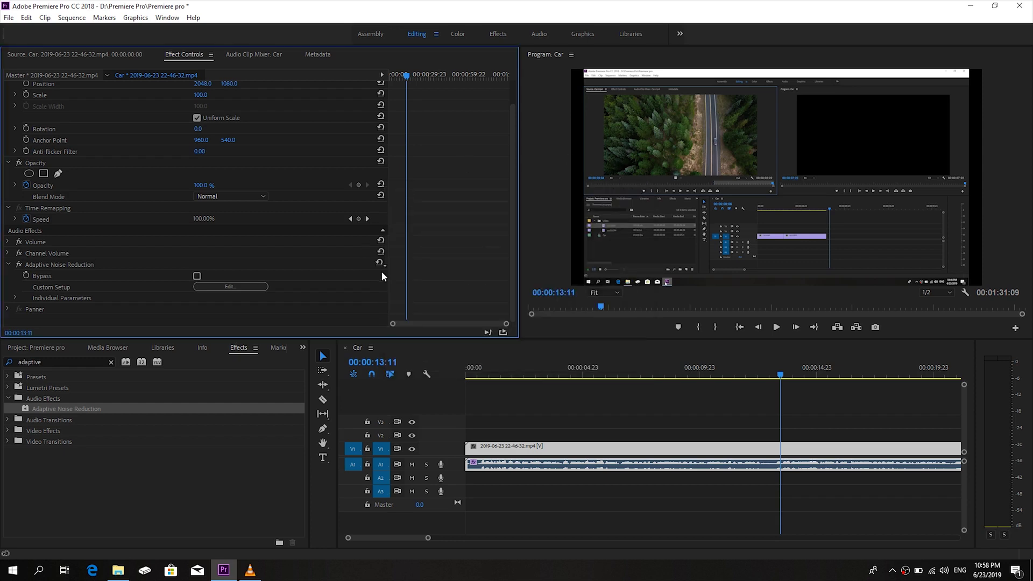
# Step: Play the Car sequence to hear the noise-reduced audio, then stop
pyautogui.press('space')
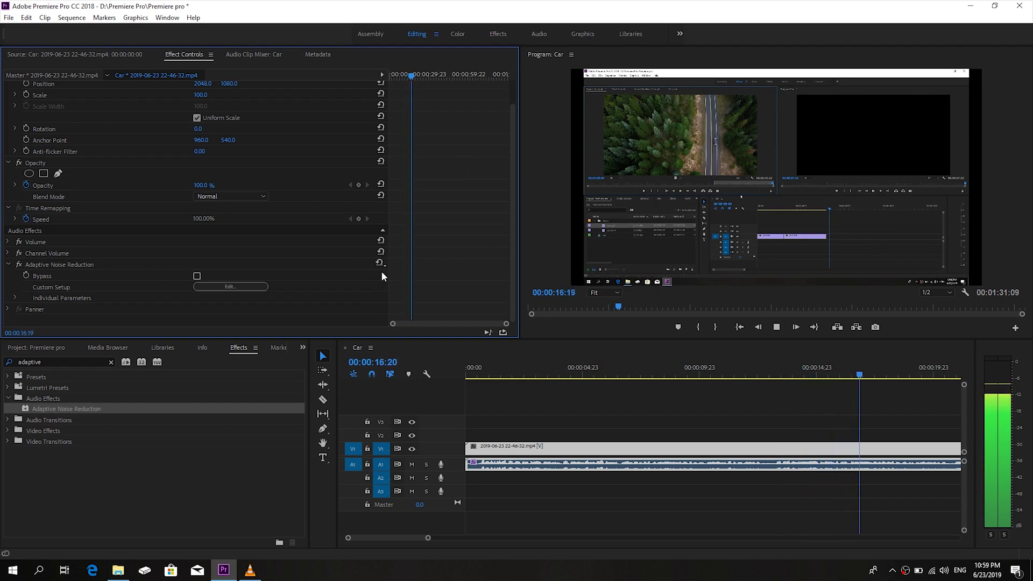
pyautogui.press('space')
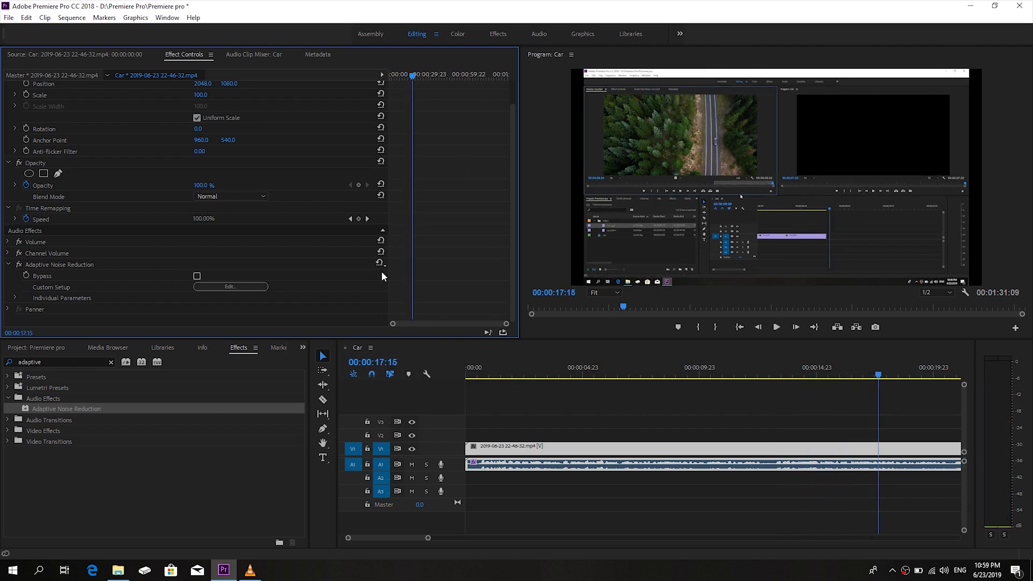